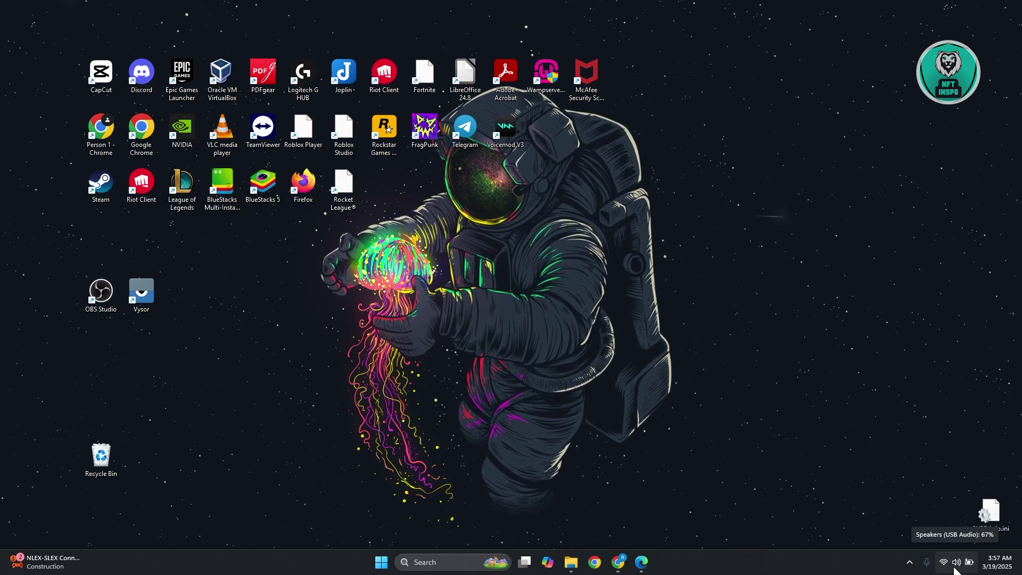
right_click(956, 563)
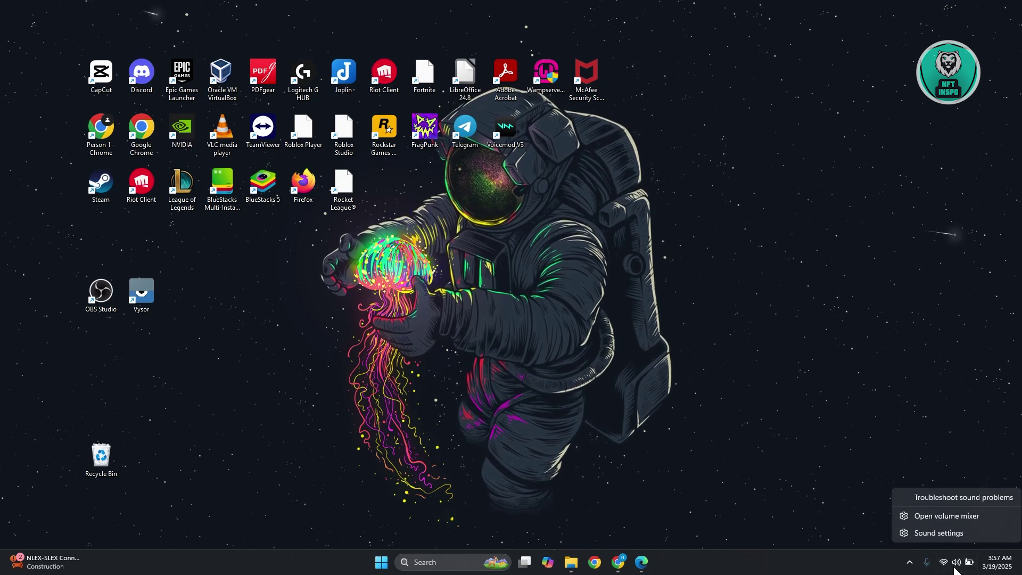
click(956, 532)
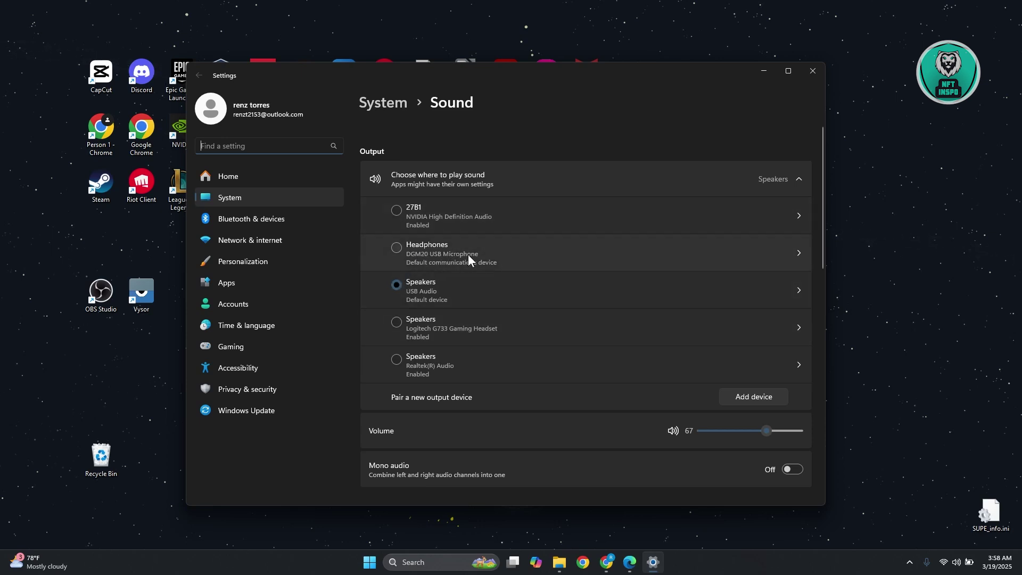
scroll(484, 260, down, 4)
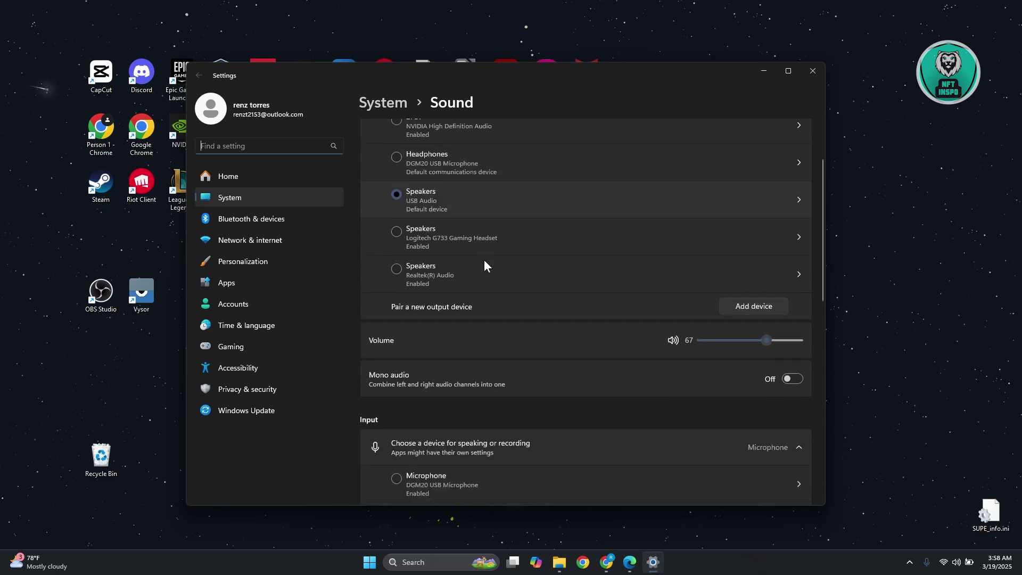
scroll(484, 260, down, 3)
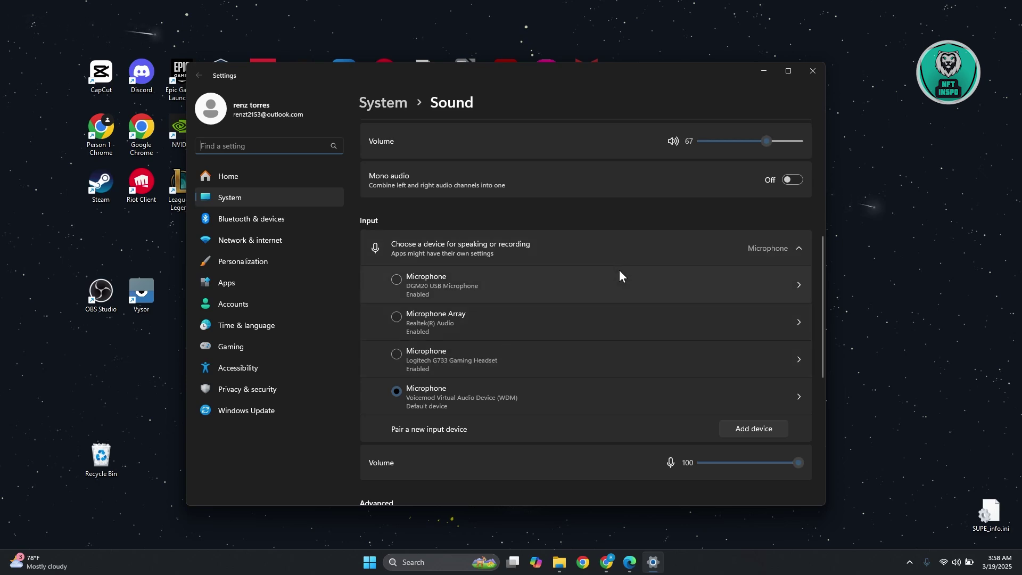
scroll(619, 269, down, 3)
scroll(574, 261, down, 2)
scroll(575, 260, up, 2)
scroll(728, 218, up, 2)
click(813, 73)
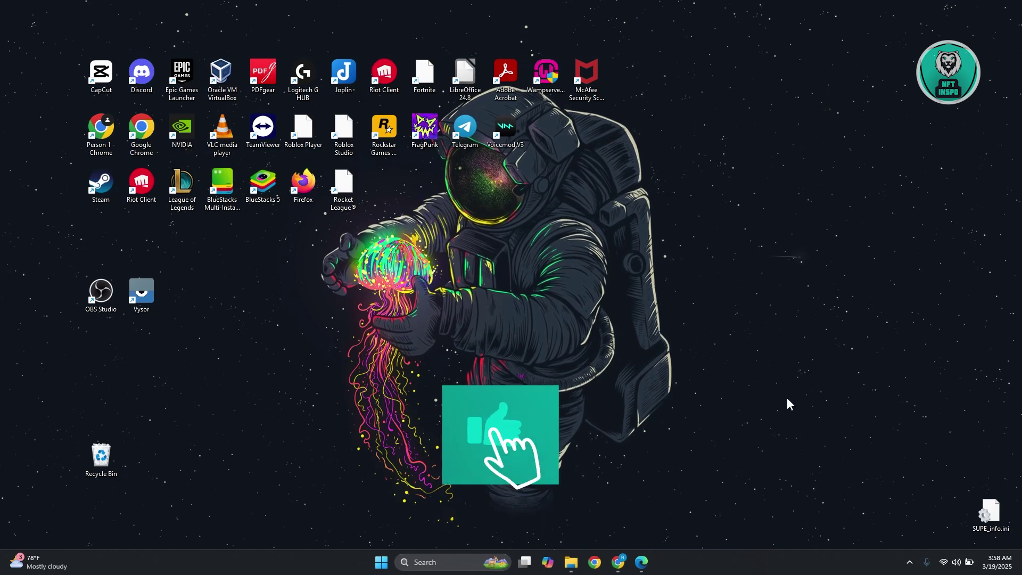